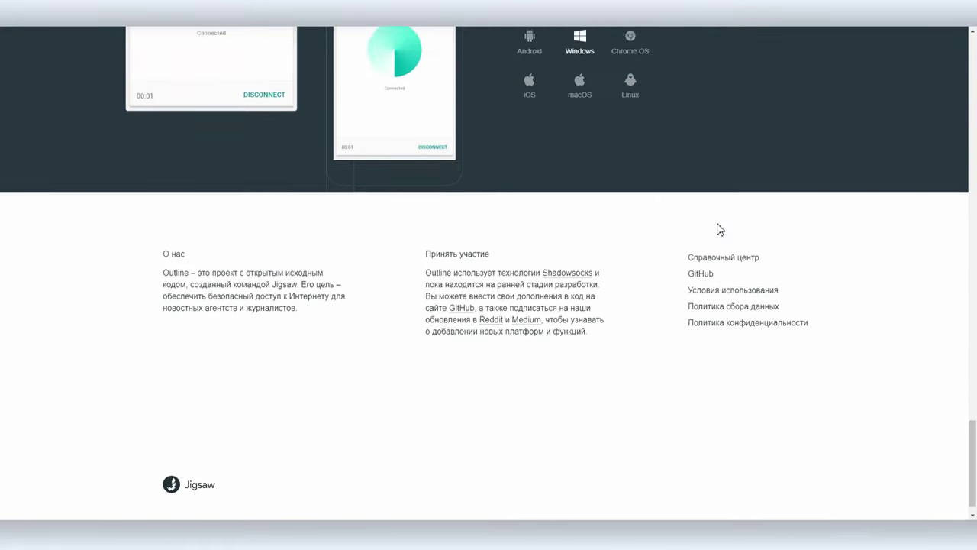
- Go to the Jigsaw site, open Outline from its current projects, follow its link to the Outline website and dismiss the translation offer
click(186, 464)
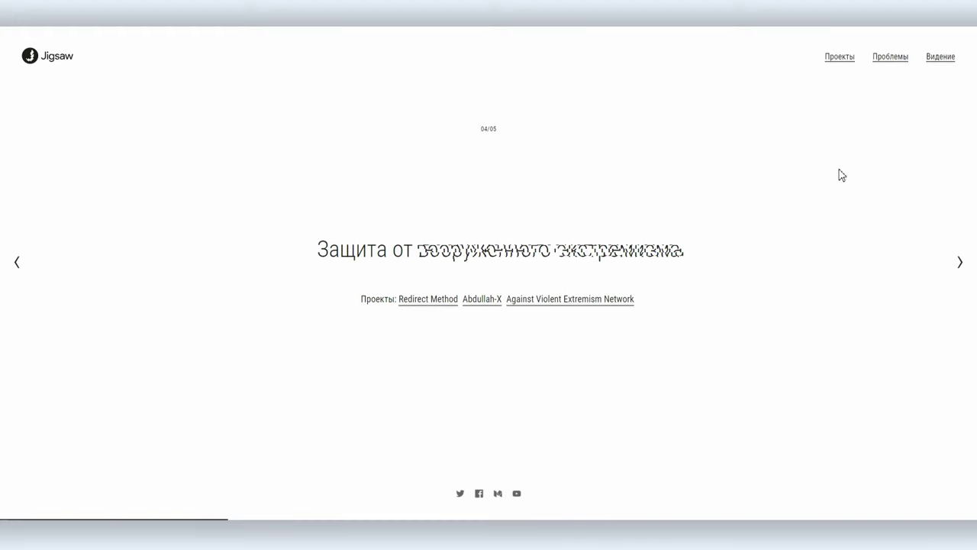
click(832, 61)
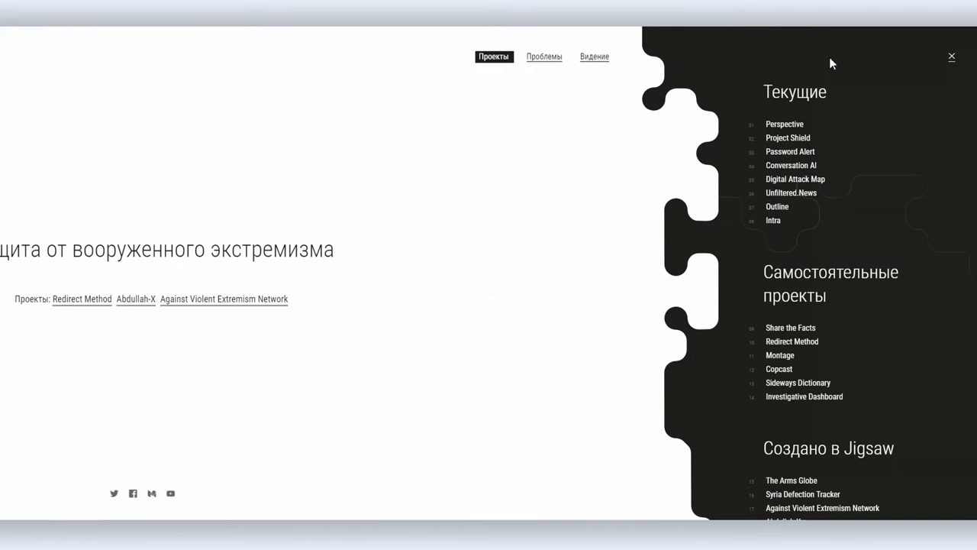
click(778, 203)
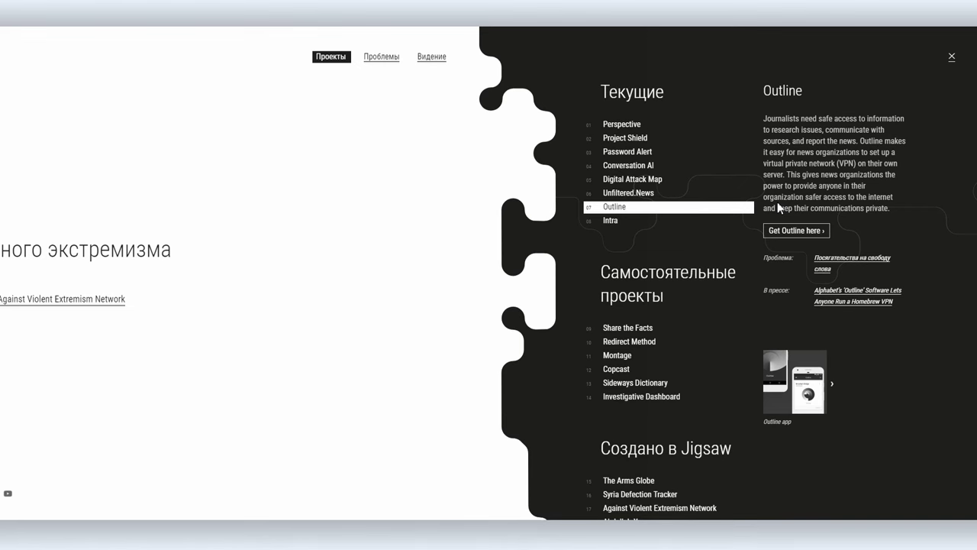
click(786, 230)
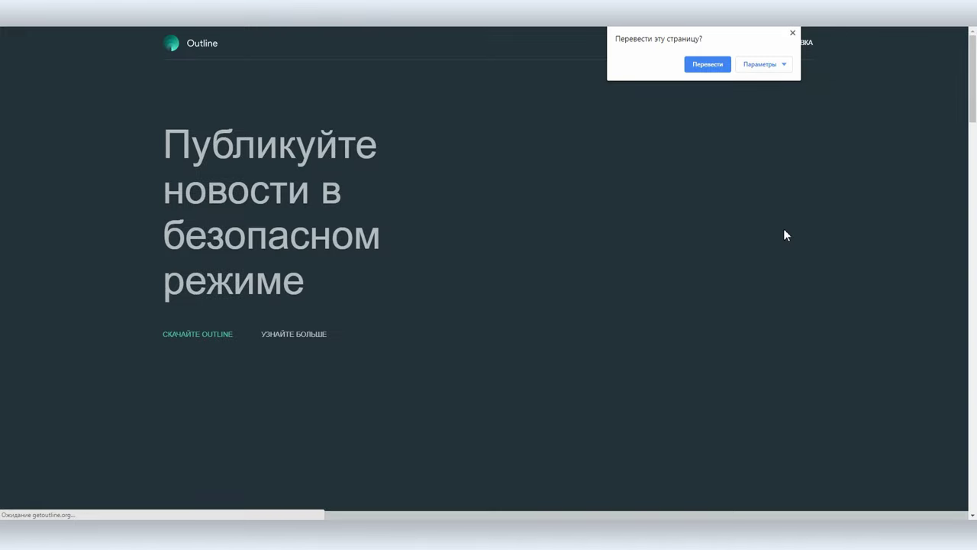
click(793, 33)
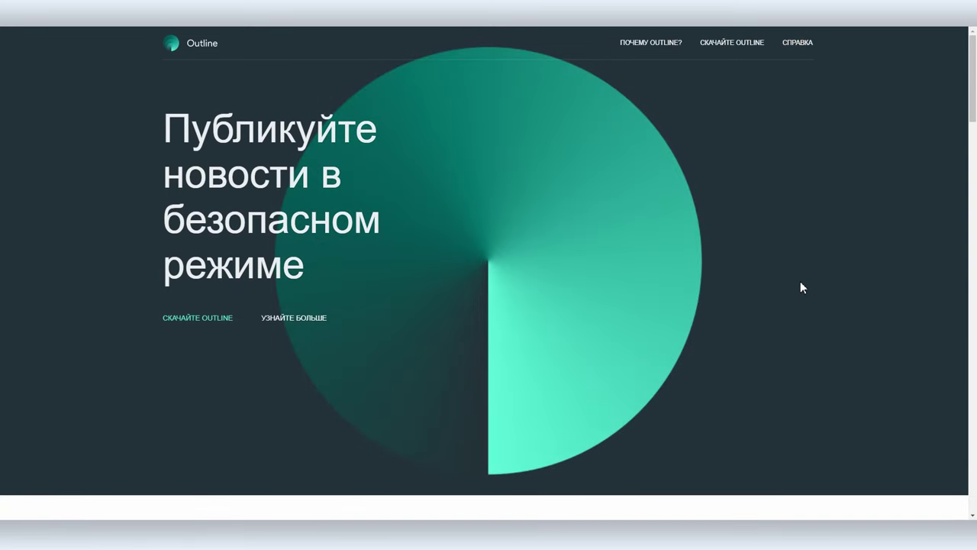
- Download and run Outline Manager for Windows, and accept the Outline Terms of Service
scroll(802, 287, down, 10)
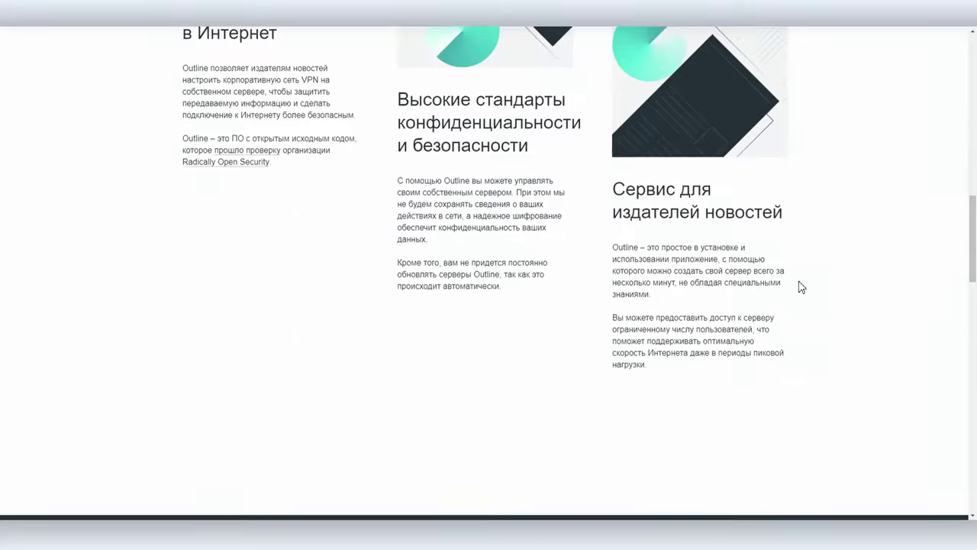
scroll(802, 287, down, 5)
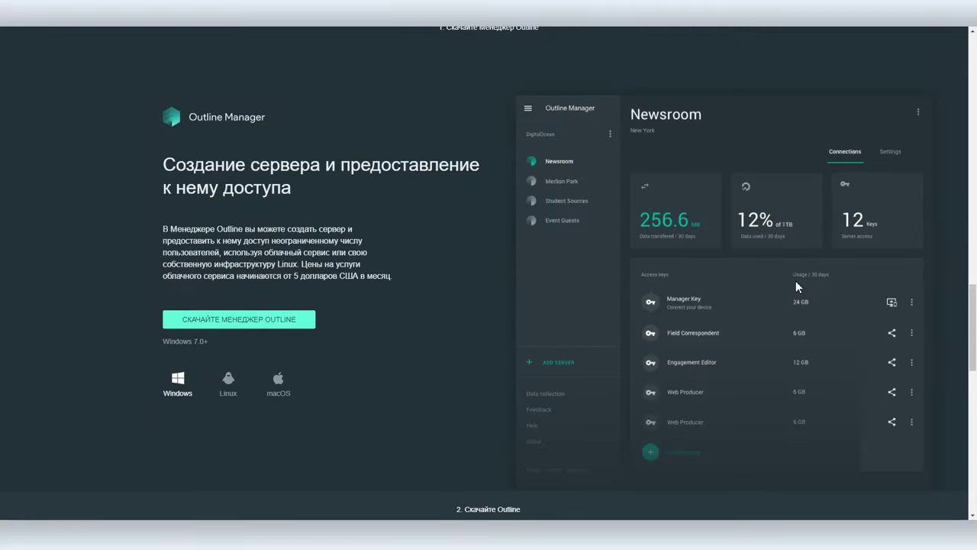
click(252, 321)
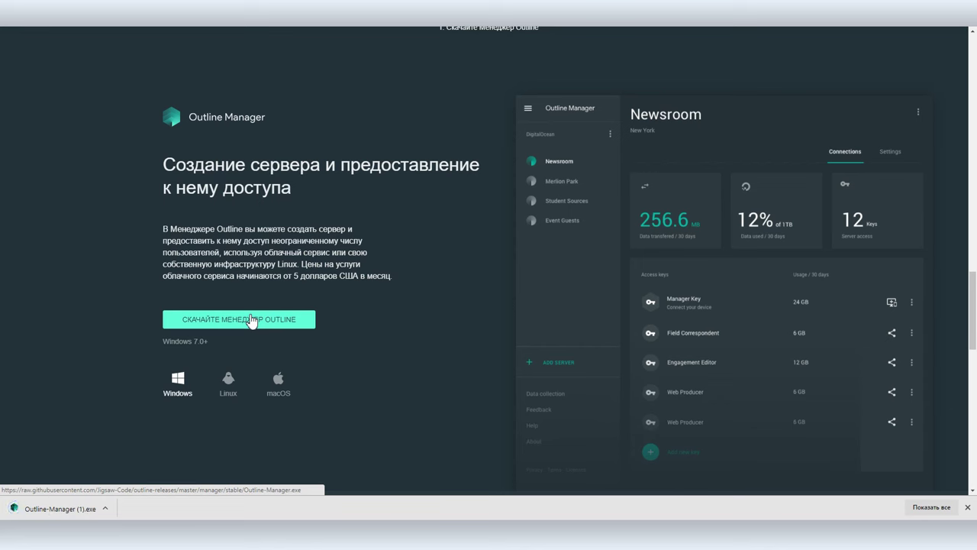
click(46, 509)
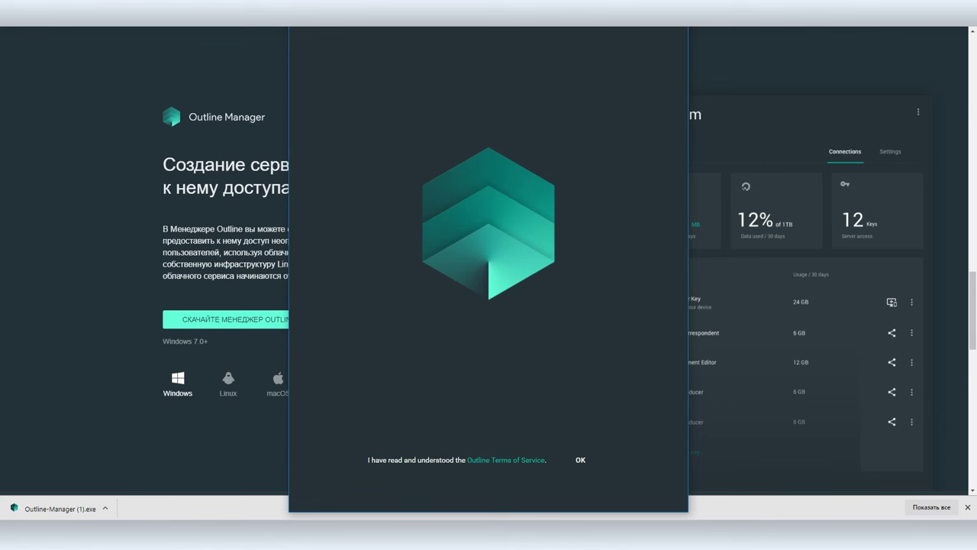
click(581, 460)
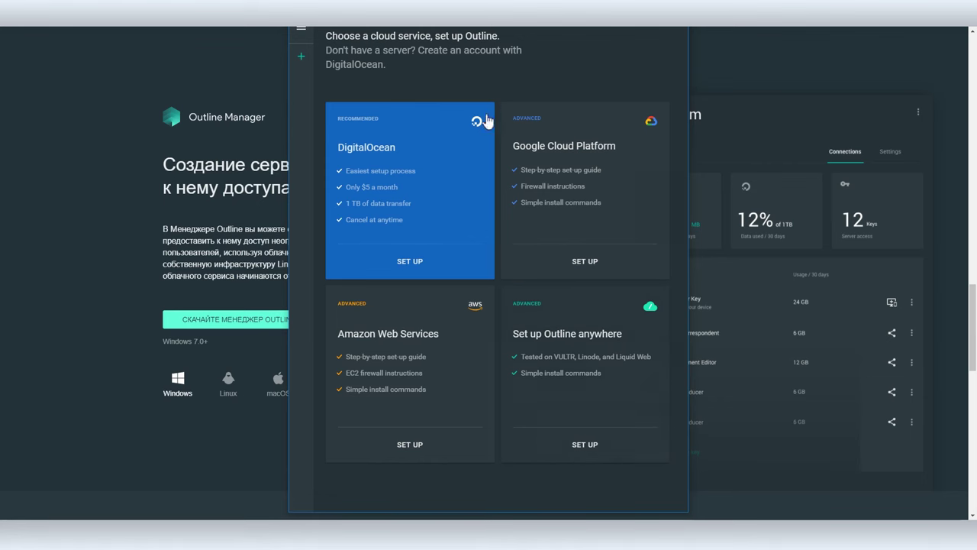
- Choose DigitalOcean as the cloud service and try to sign in with the Google account
click(404, 198)
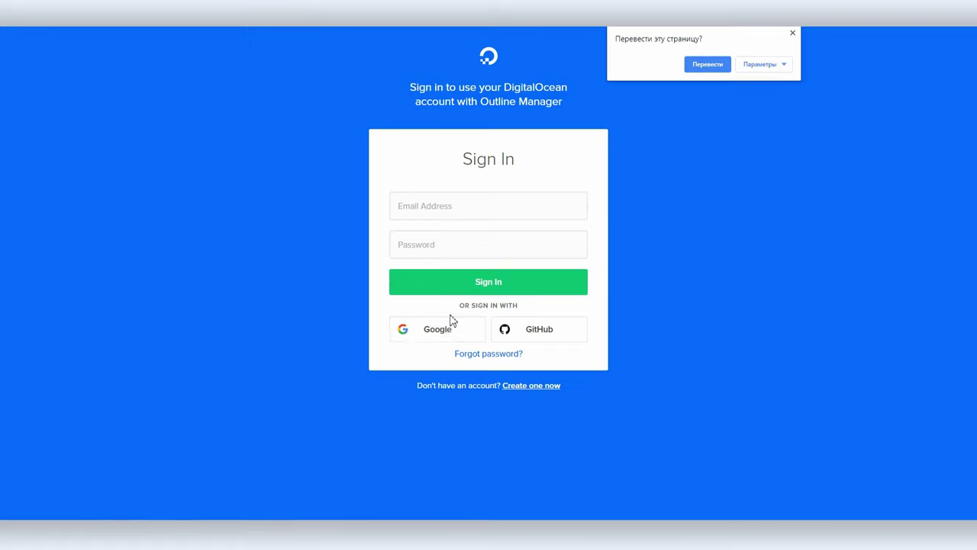
click(427, 335)
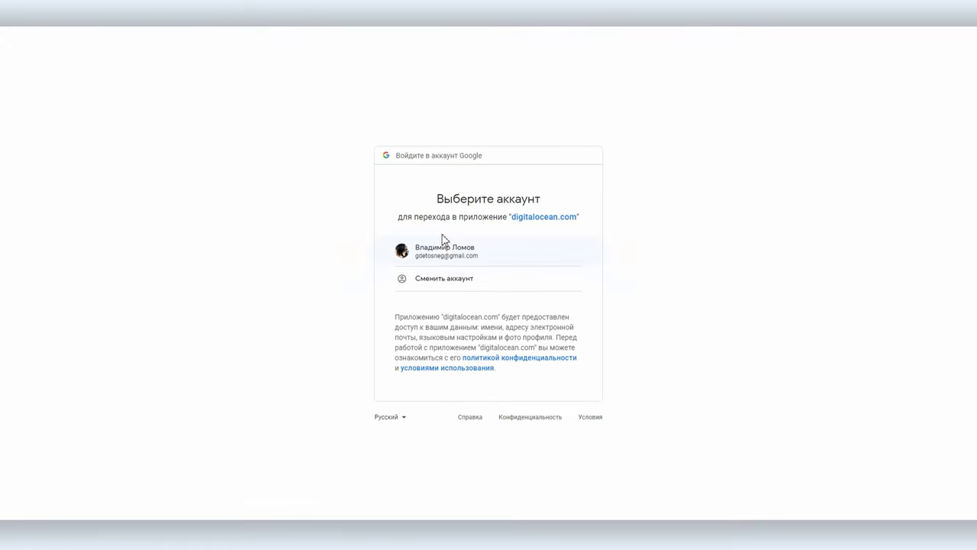
click(439, 252)
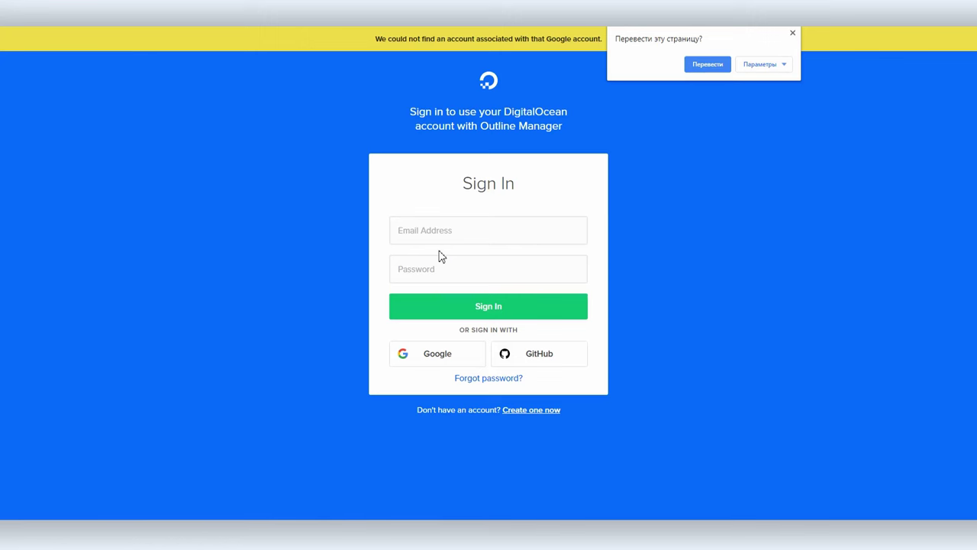
- Create a DigitalOcean account by signing up with Google and authorize Outline Manager for read and write access
click(792, 33)
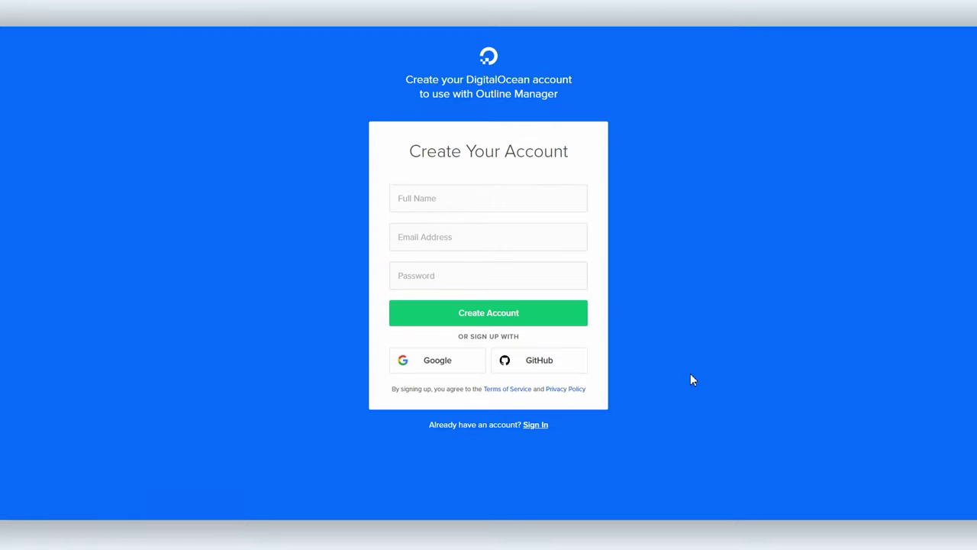
click(442, 367)
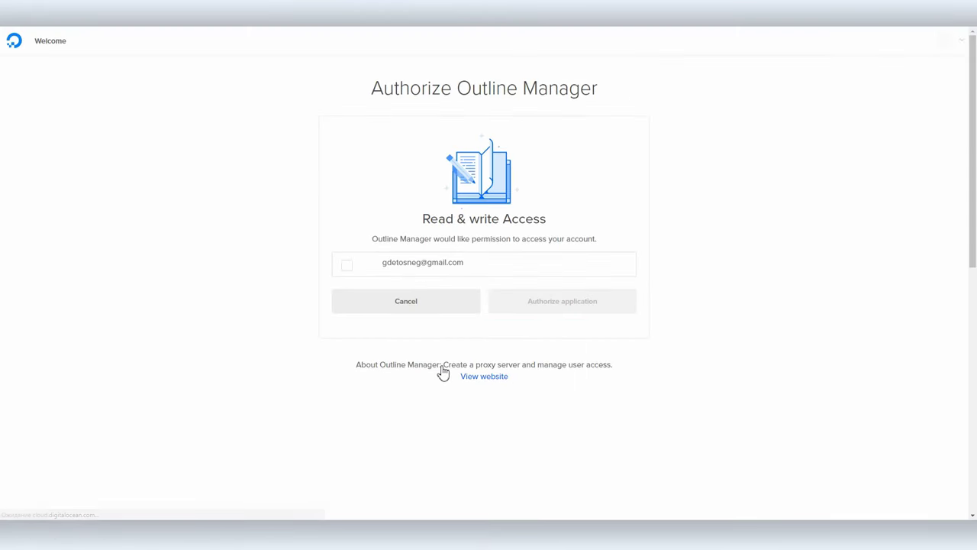
click(346, 264)
click(572, 306)
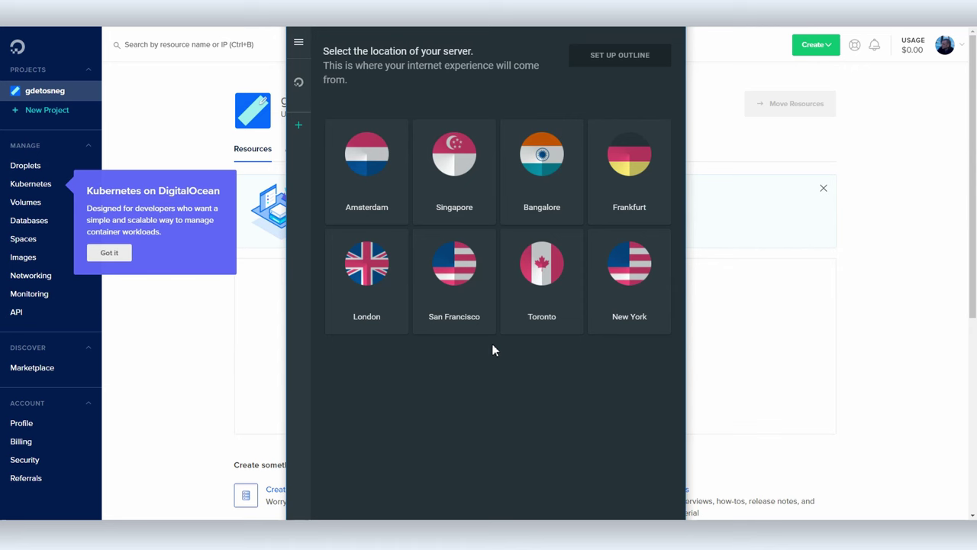
- Set up the Outline server in Frankfurt and dismiss the introductory tips about keys and connecting
click(366, 185)
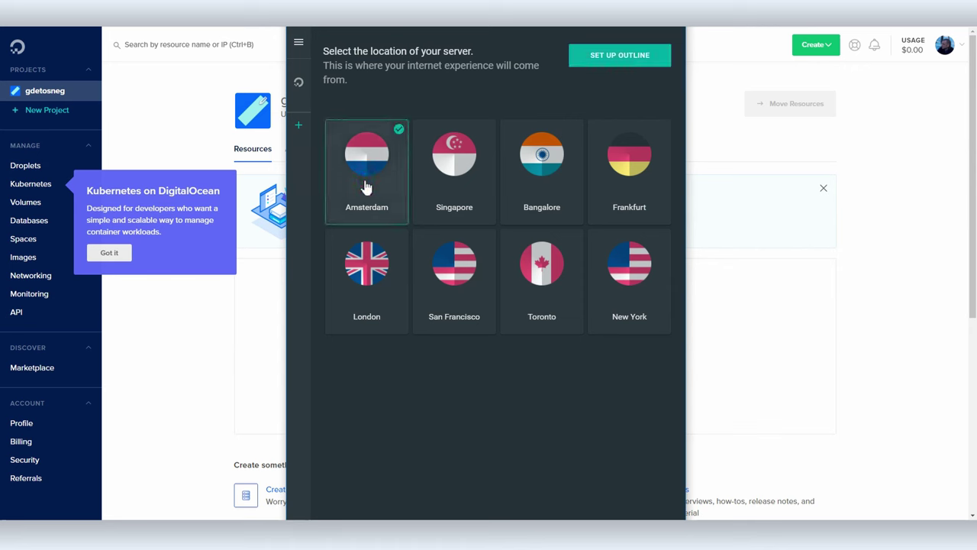
click(603, 61)
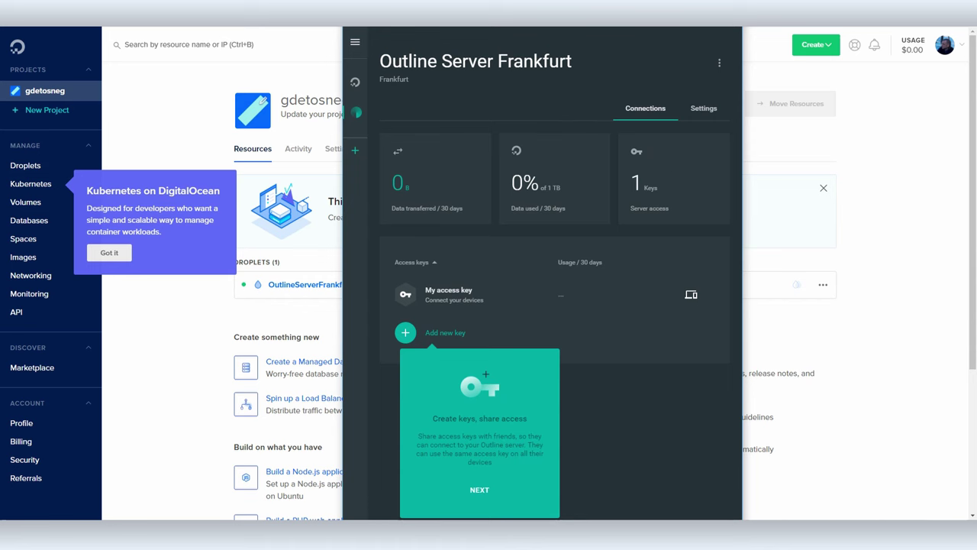
double_click(502, 61)
click(588, 65)
click(479, 489)
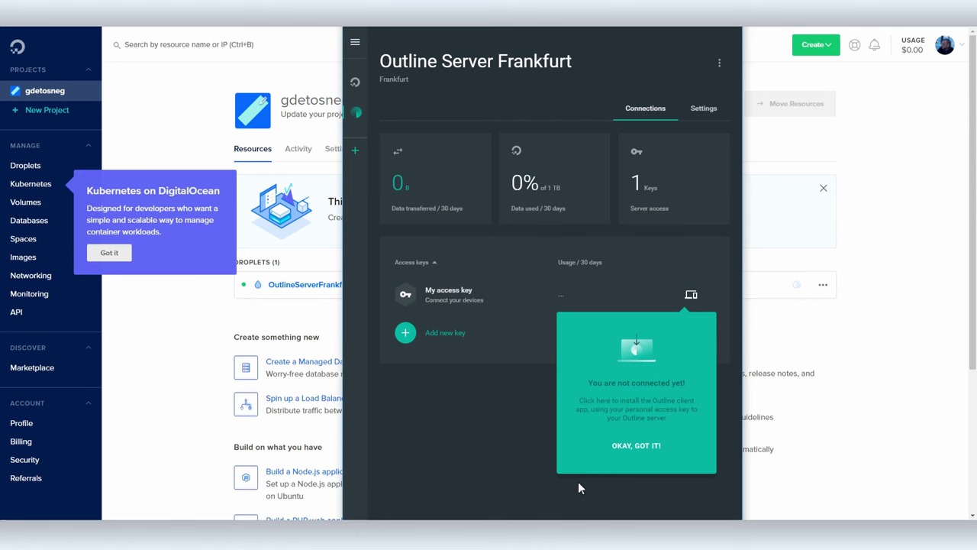
click(625, 445)
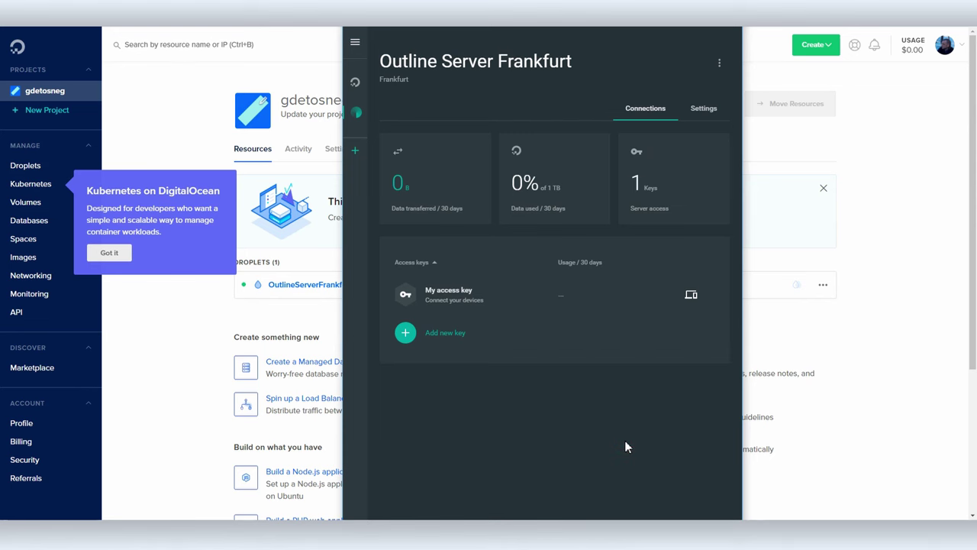
- Copy the access code for connecting this device, and download and install the Outline client
click(693, 297)
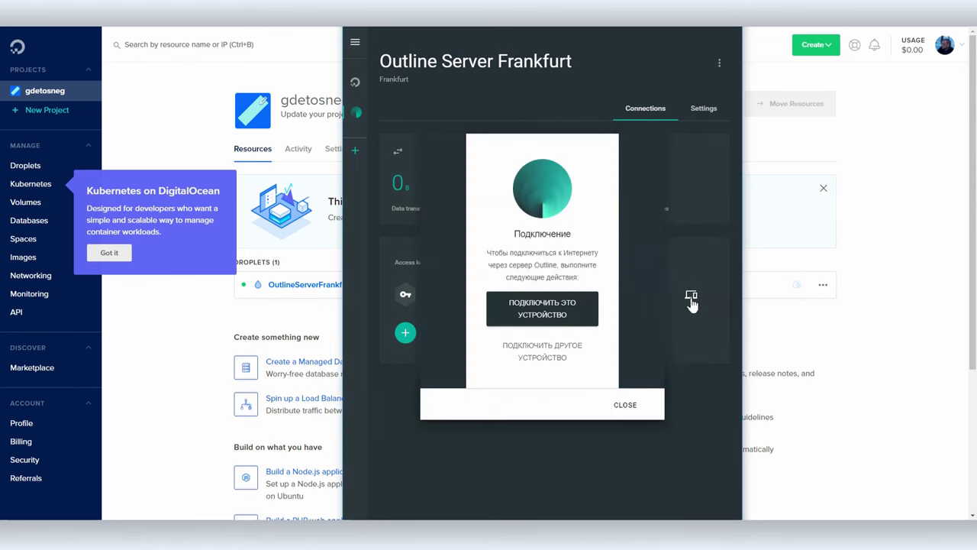
click(557, 305)
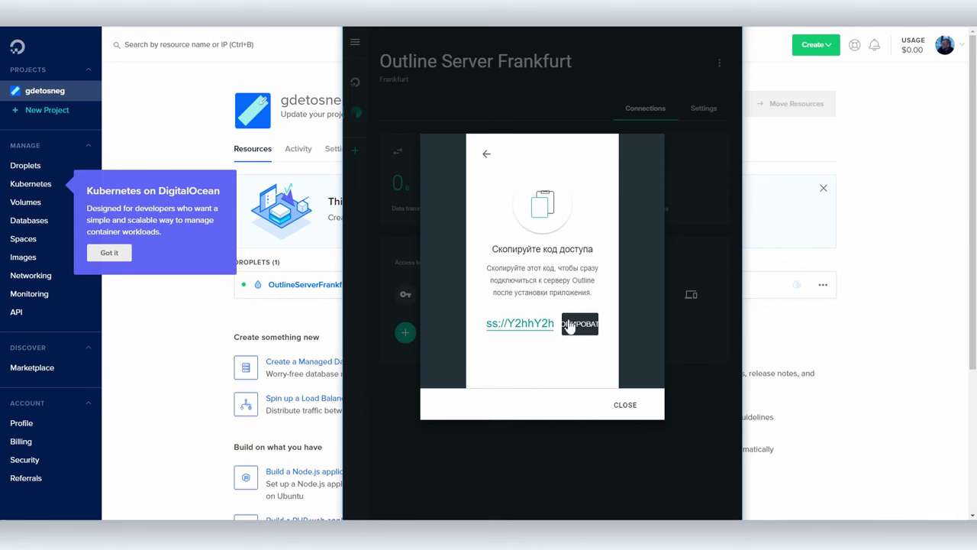
click(574, 325)
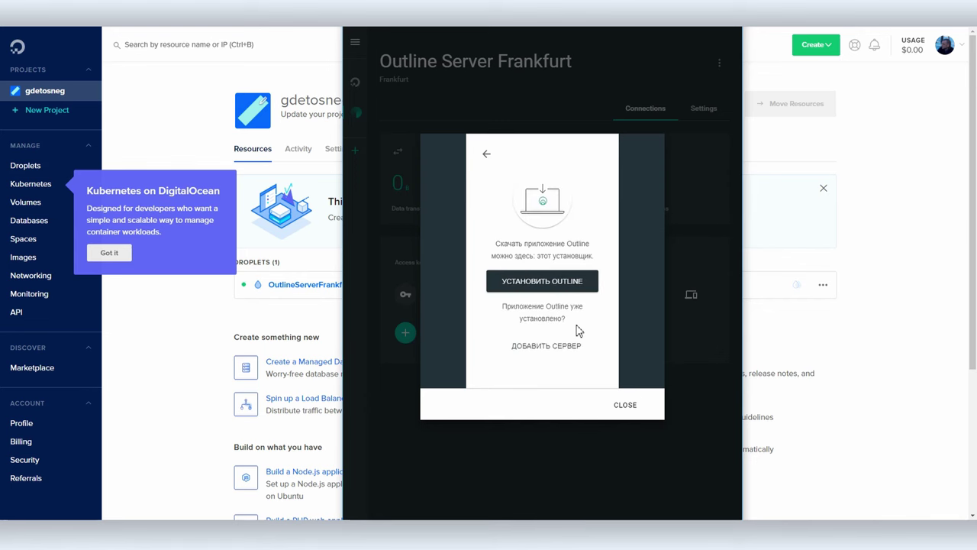
click(543, 281)
click(54, 512)
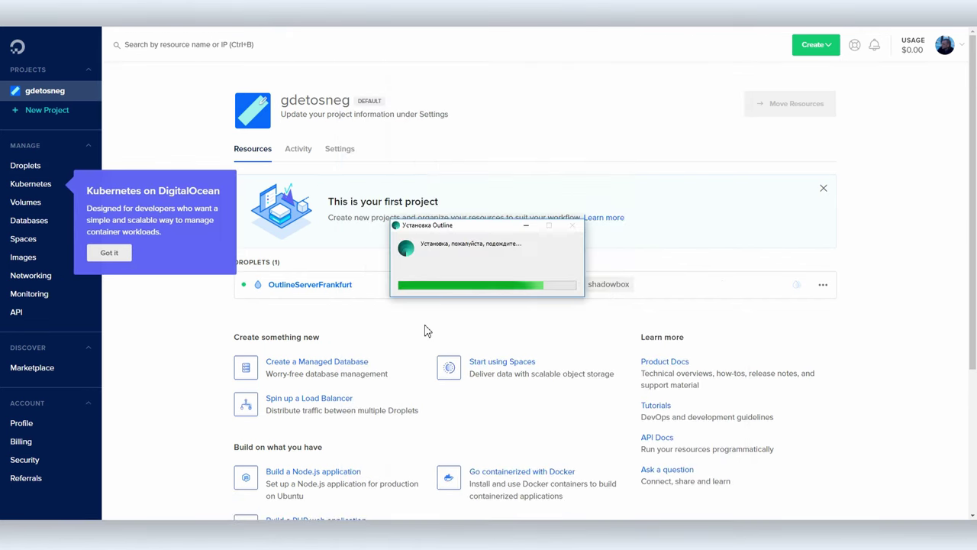
click(565, 256)
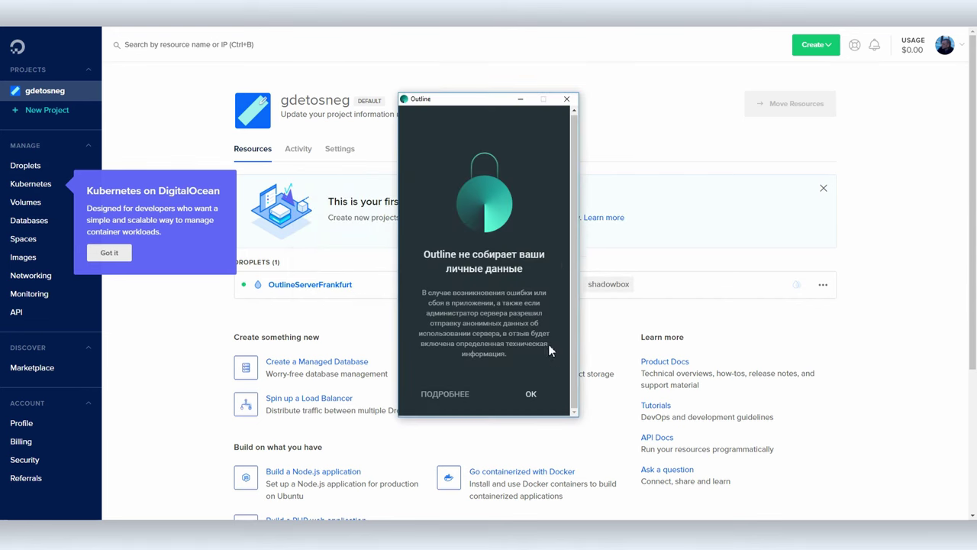
- Accept the Outline client's privacy notice, add the server from the copied access code and connect to it
click(530, 394)
click(528, 383)
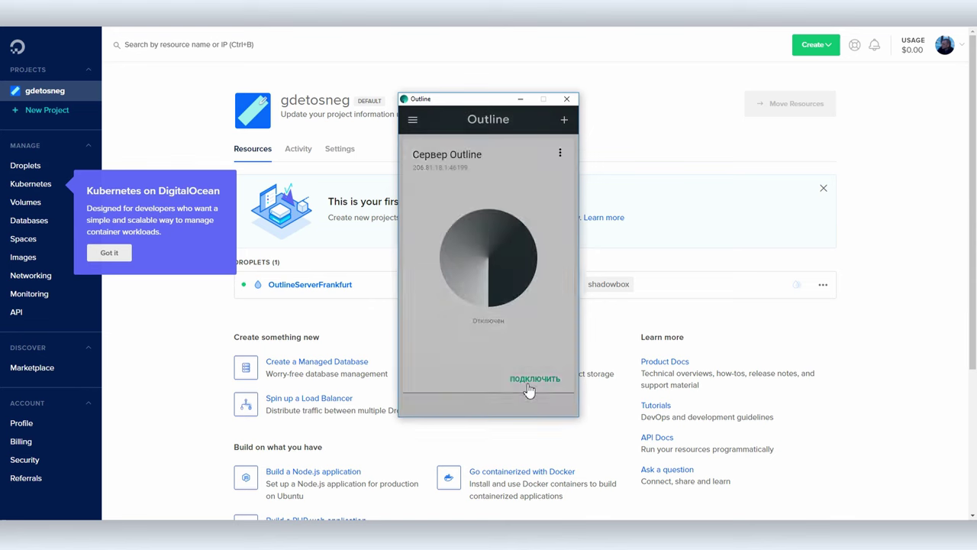
click(531, 382)
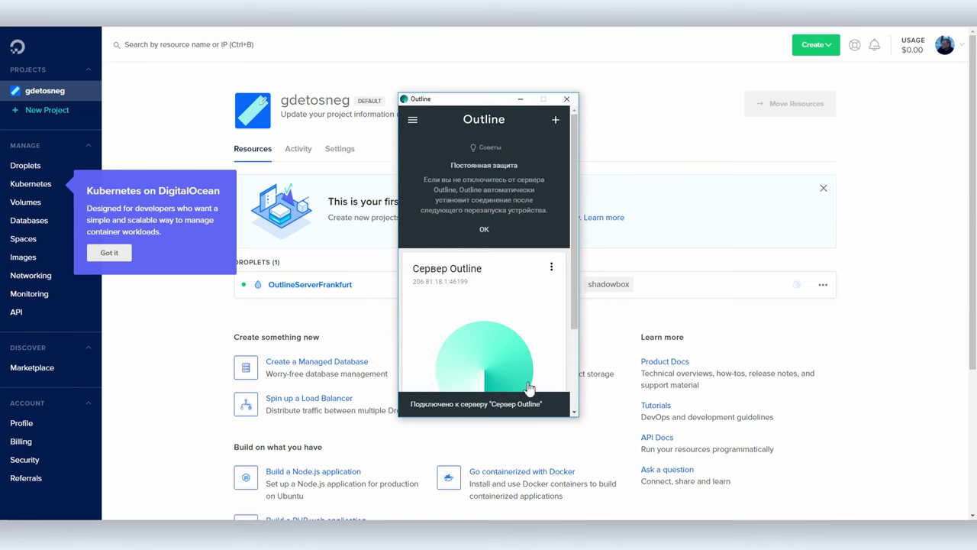
click(484, 231)
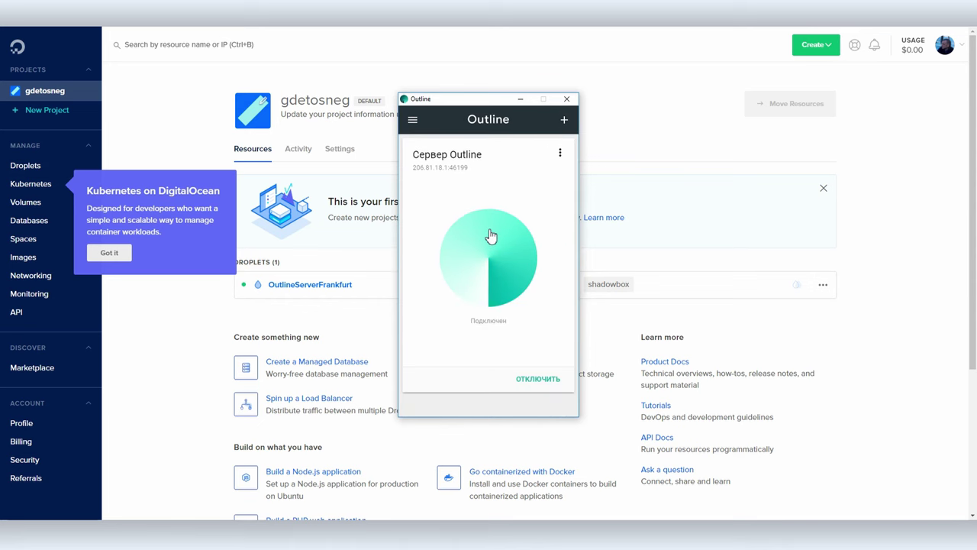
click(413, 123)
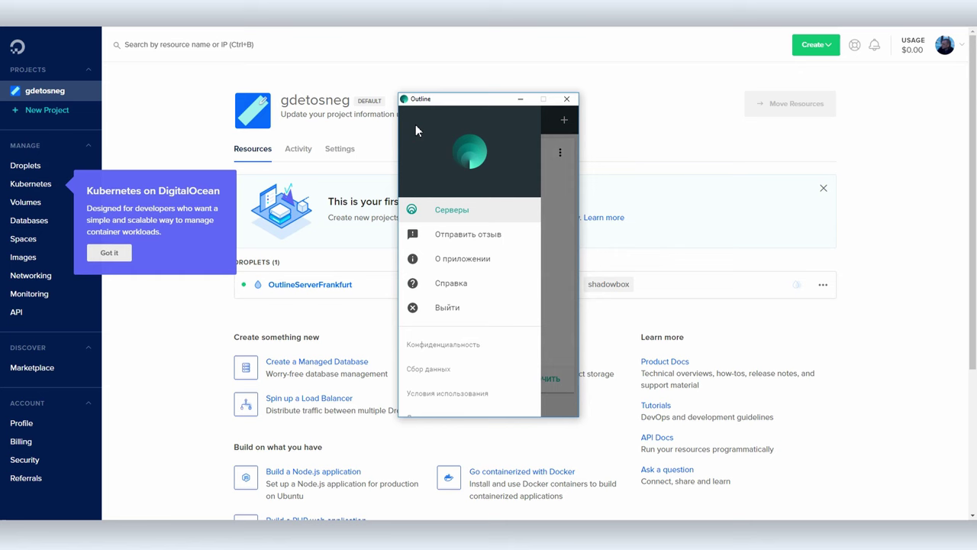
click(523, 208)
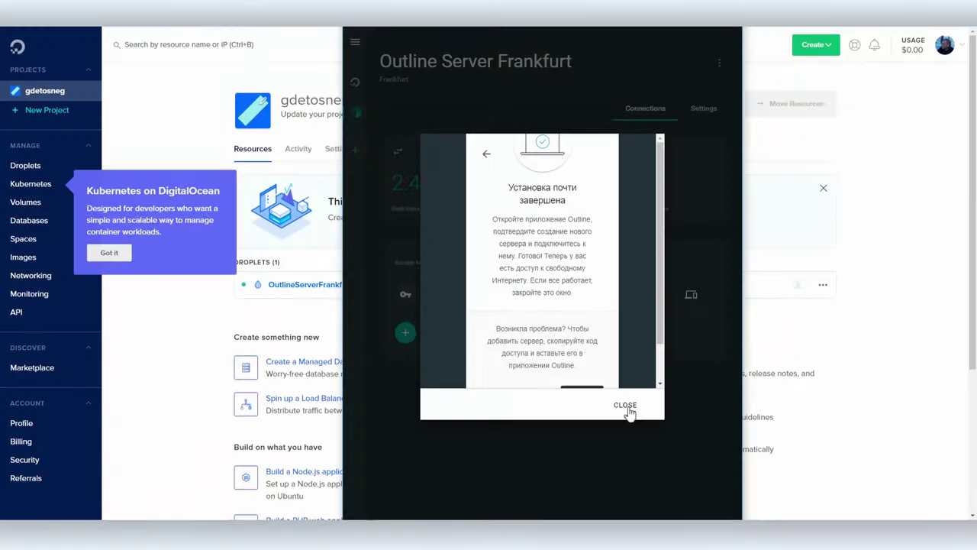
- Close the device connection dialog, add a new access key named "Моя мобила" and copy its sharing invitation
click(629, 405)
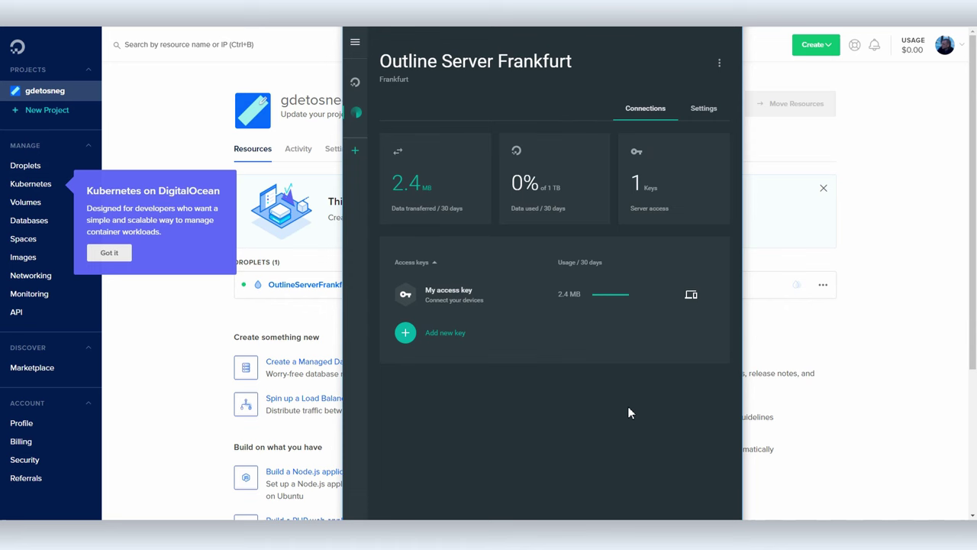
click(443, 334)
click(445, 333)
text(Моя ко)
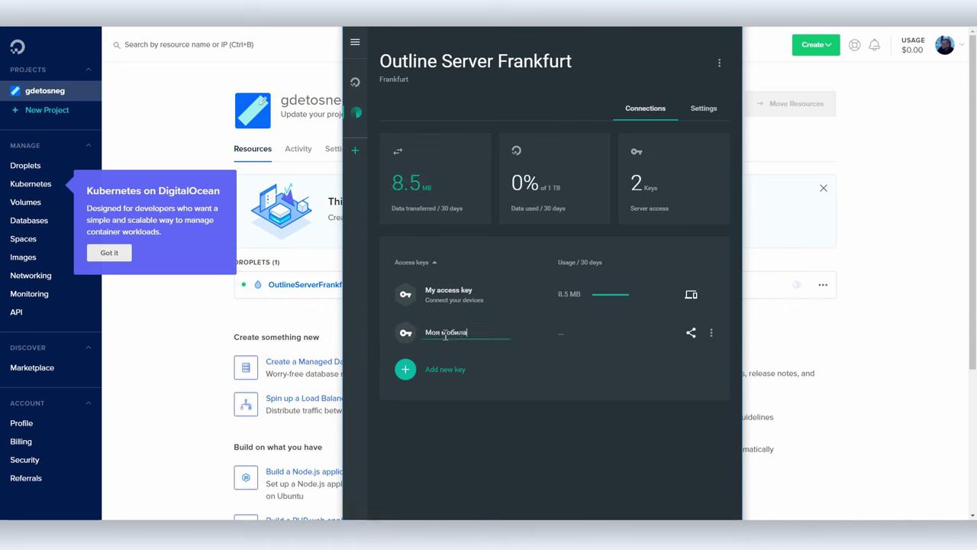
click(556, 367)
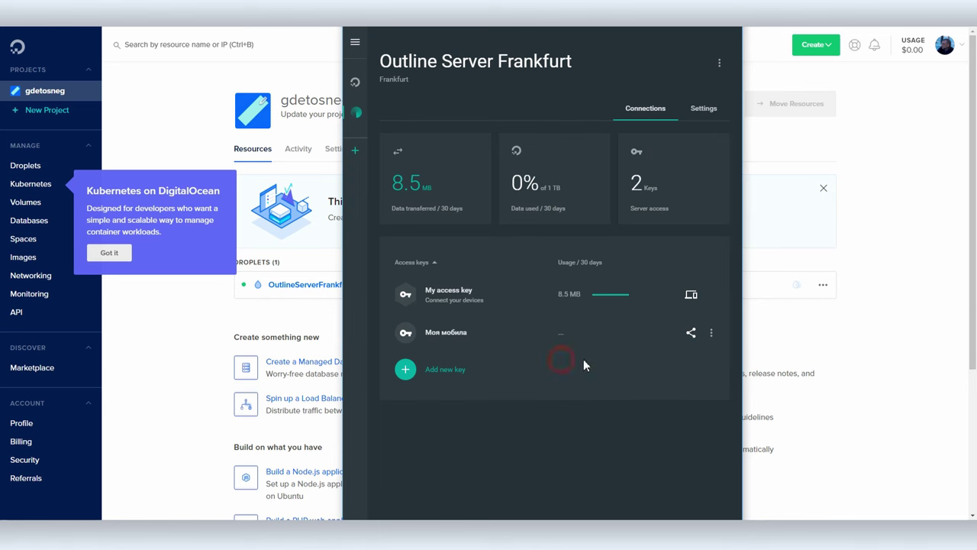
click(690, 332)
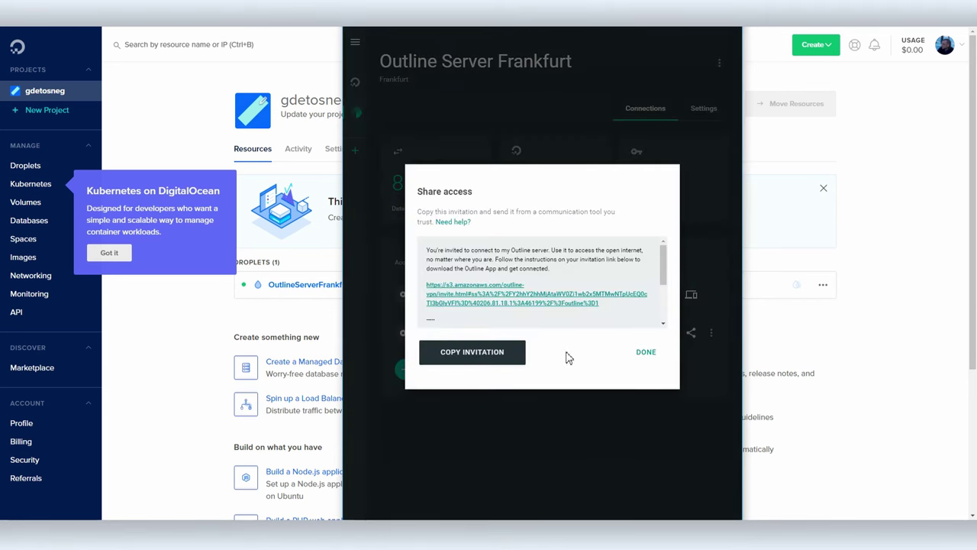
click(479, 360)
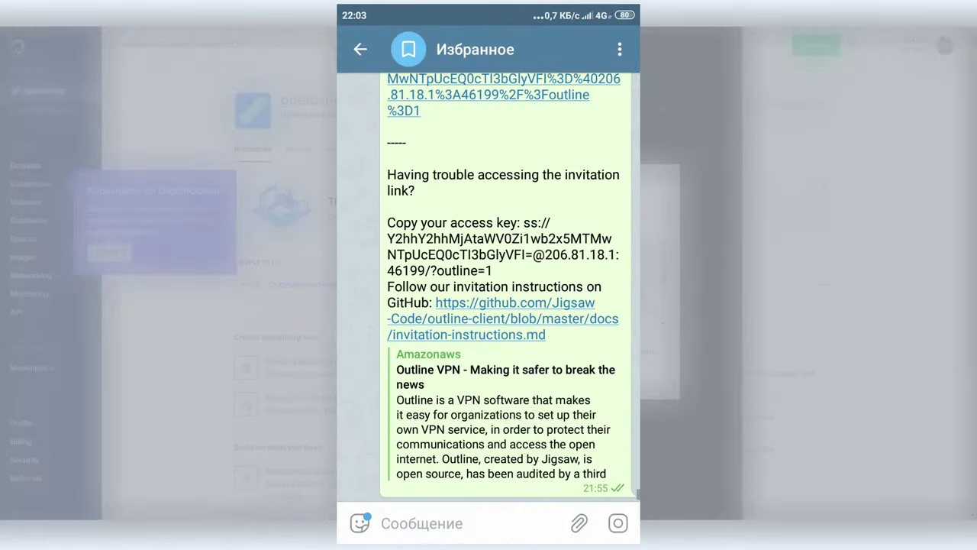
- On the phone, open the invitation from the saved Telegram message, add its server to the Outline app and connect to it, dismissing the tip
click(504, 412)
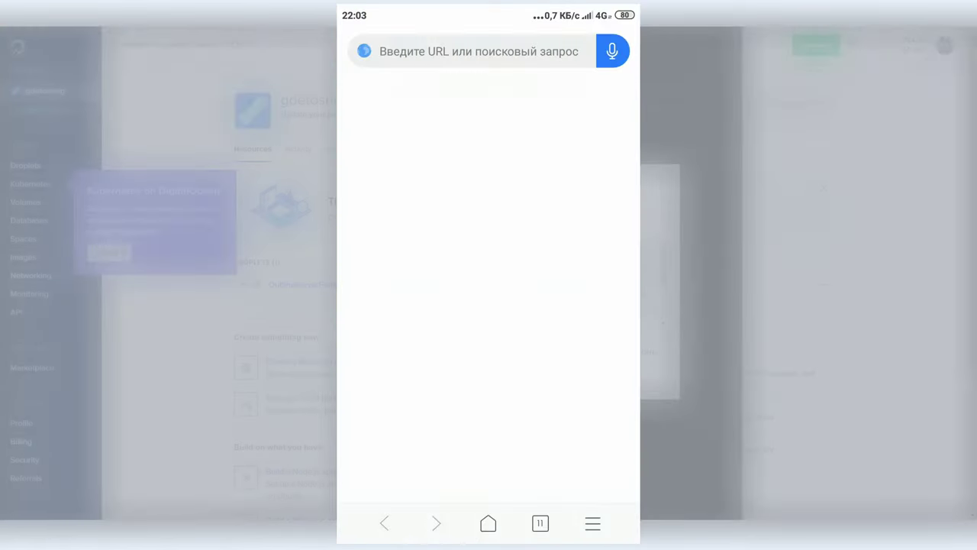
click(489, 352)
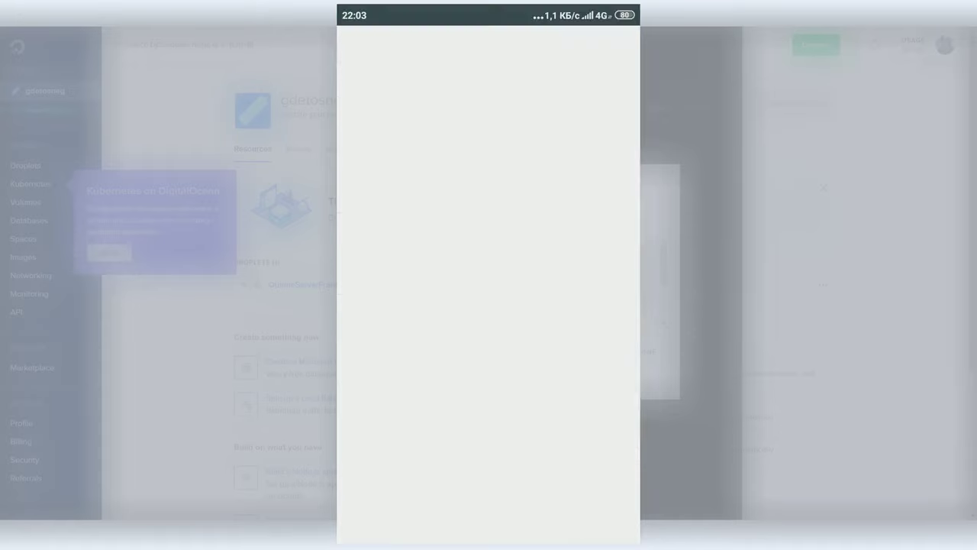
click(584, 187)
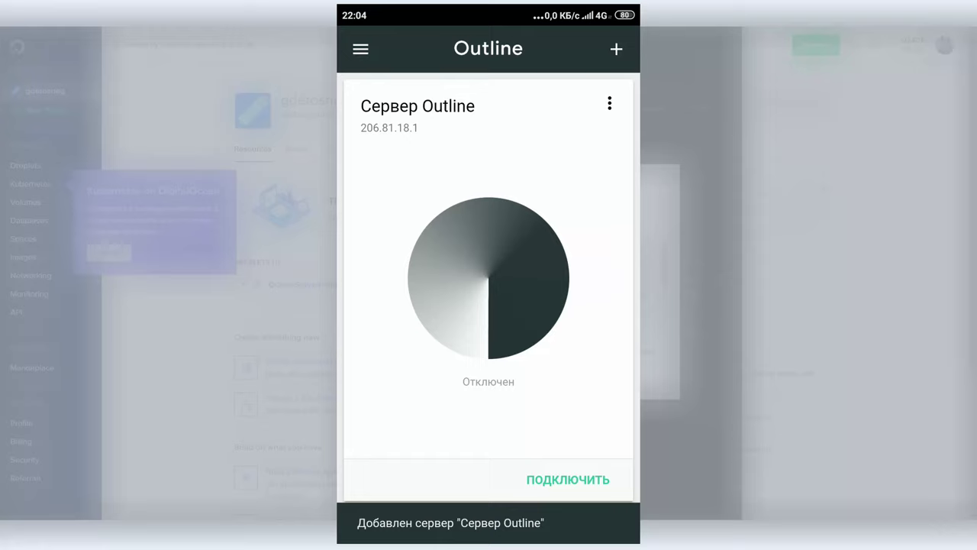
click(568, 479)
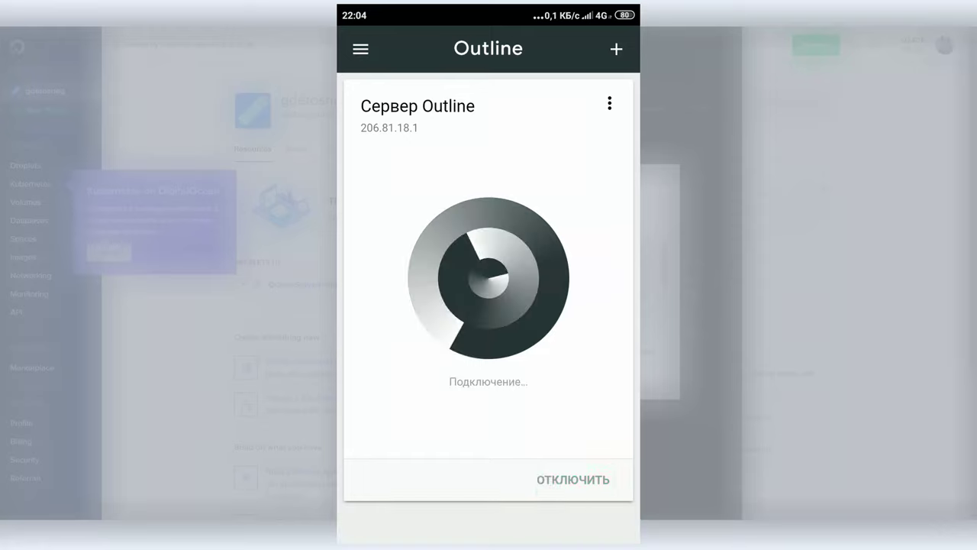
click(556, 516)
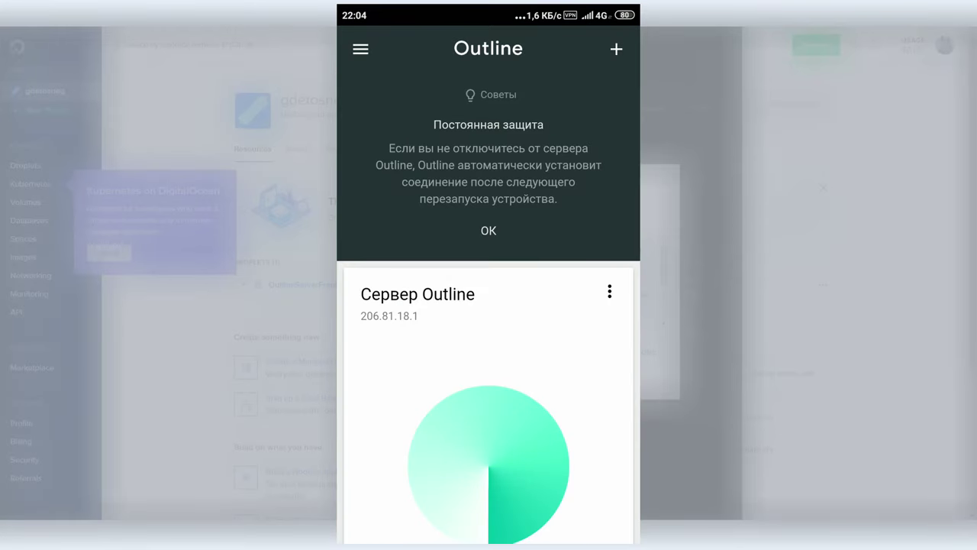
click(489, 230)
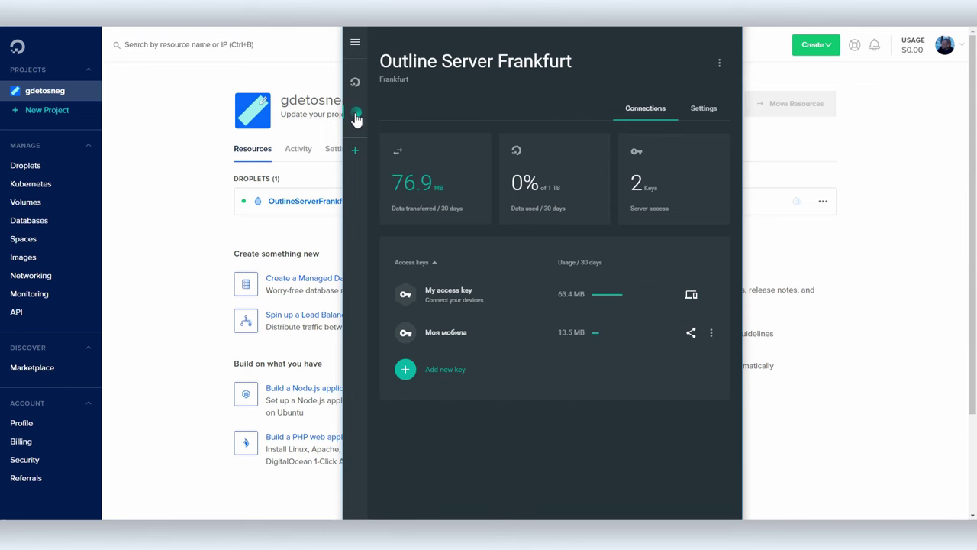
- Examine the options for destroying the Frankfurt server in Outline Manager and the OutlineServerFrankfurt droplet in DigitalOcean
click(718, 64)
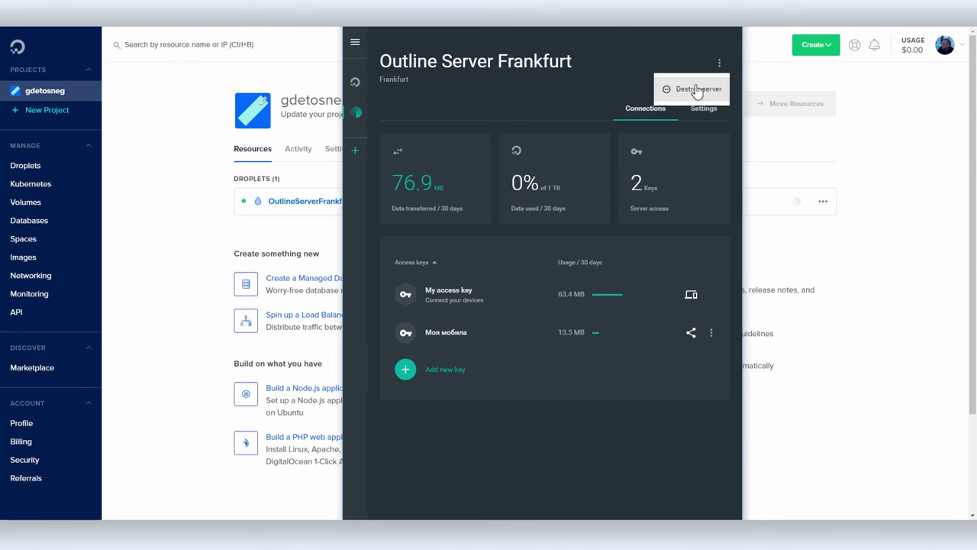
click(911, 185)
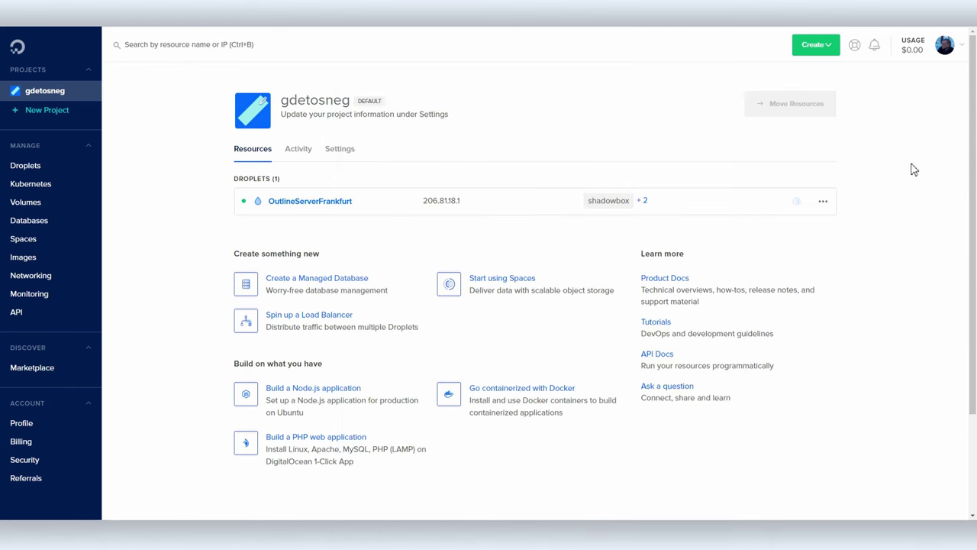
click(826, 204)
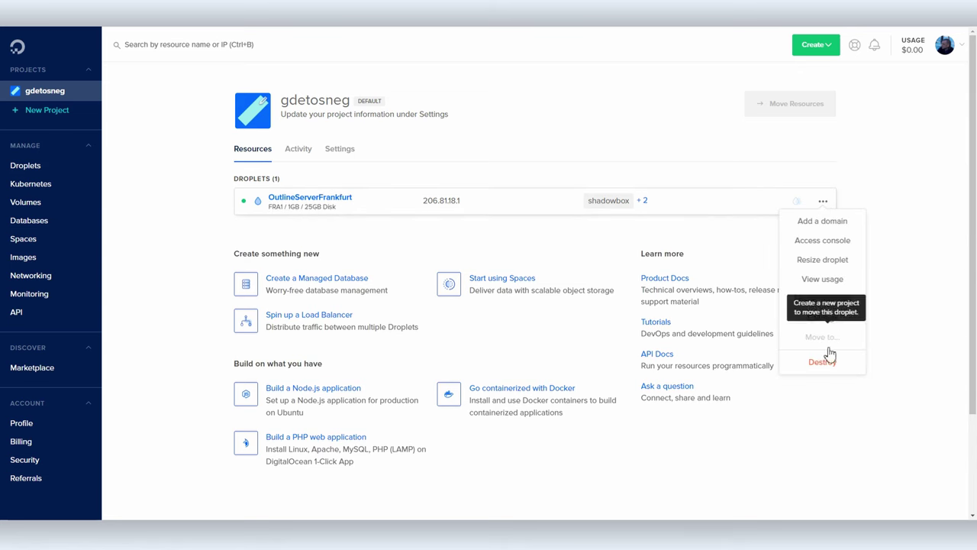